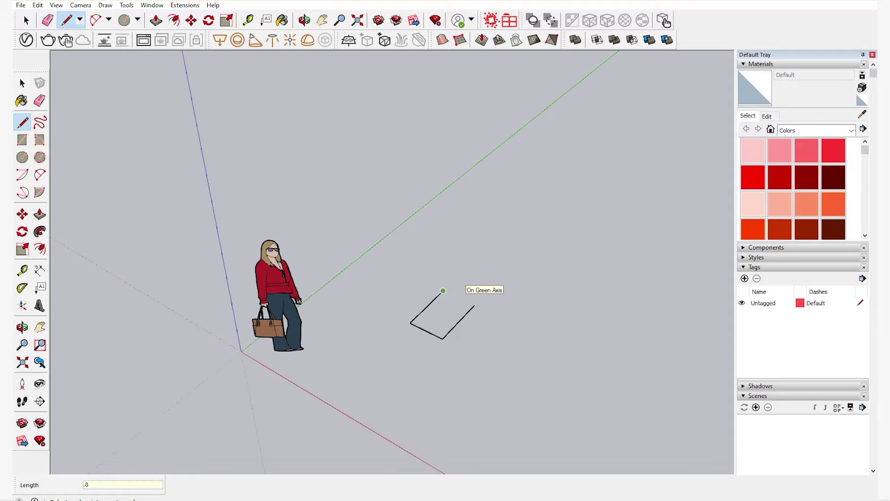
Close the open end of the outline with a rounded arc joining the two free line endpoints.
key(a)
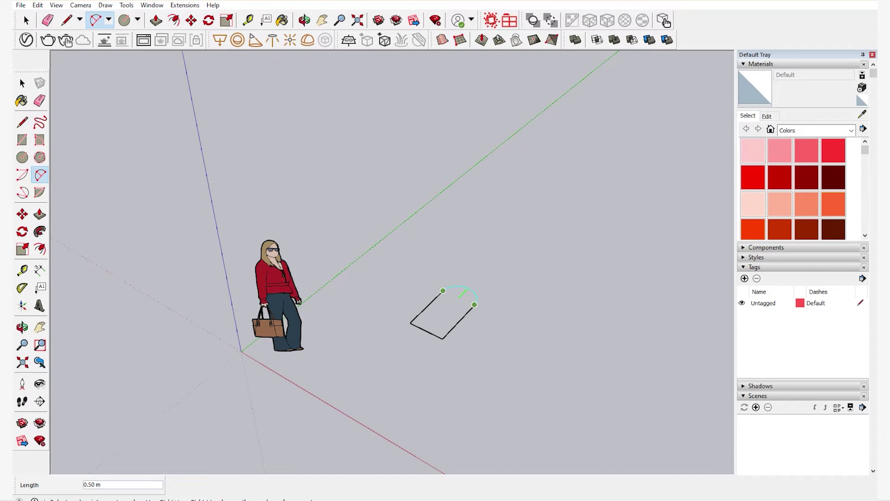
click(467, 290)
scroll(464, 309, up, 2)
Push/Pull the arched face upward by 0.05 m to make a thin slab.
key(space)
click(464, 309)
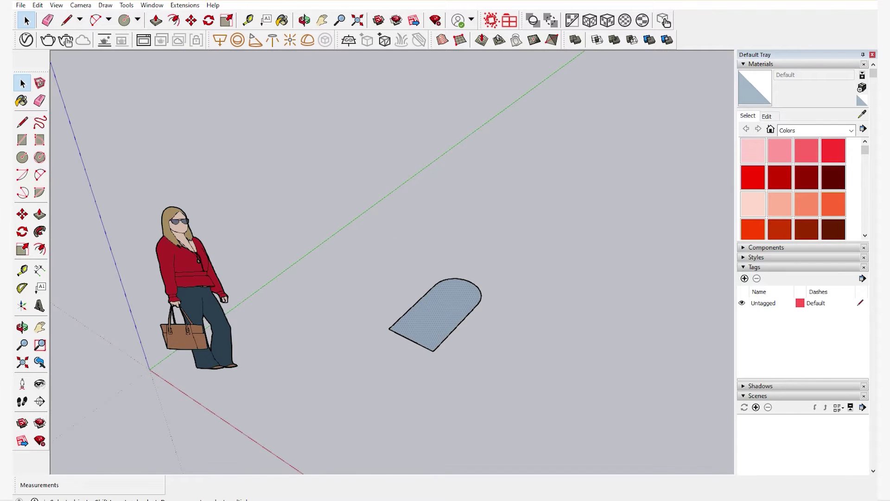
key(p)
click(459, 309)
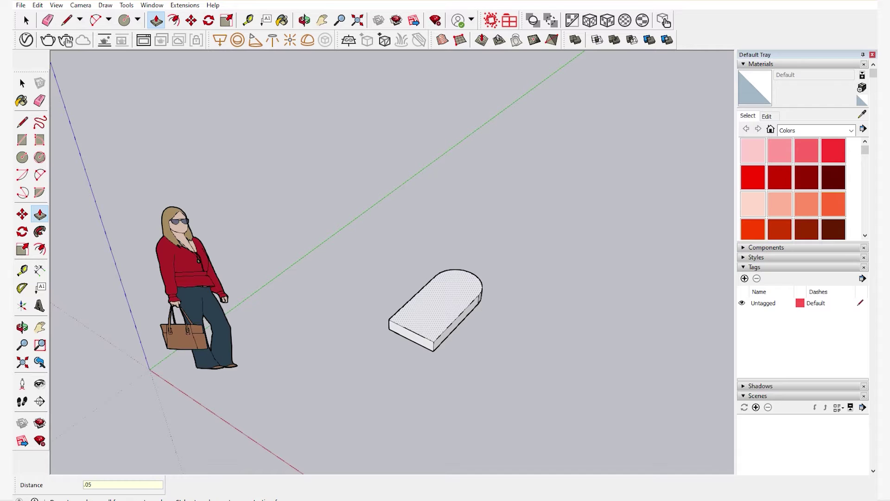
key(Return)
middle_drag(454, 320, 391, 327)
scroll(391, 327, up, 4)
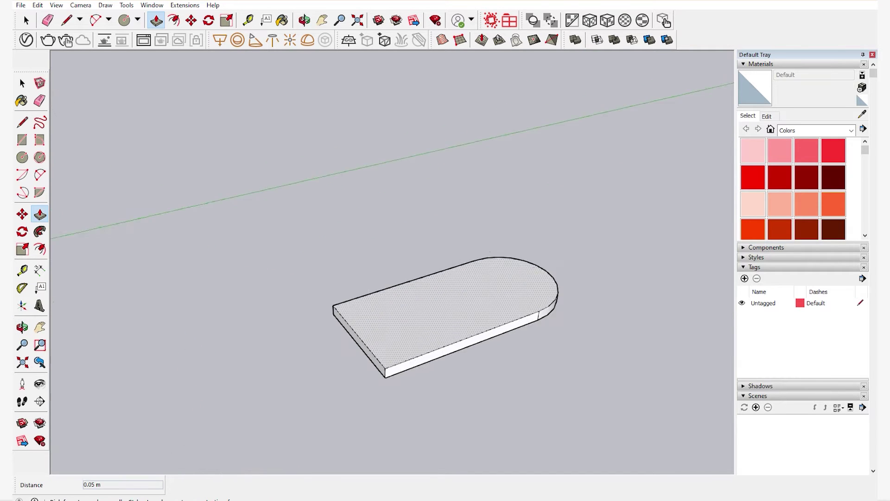
Select the entire slab and rotate it upright about its bottom corner so it stands on its straight short end.
key(space)
key(ctrl+a)
key(q)
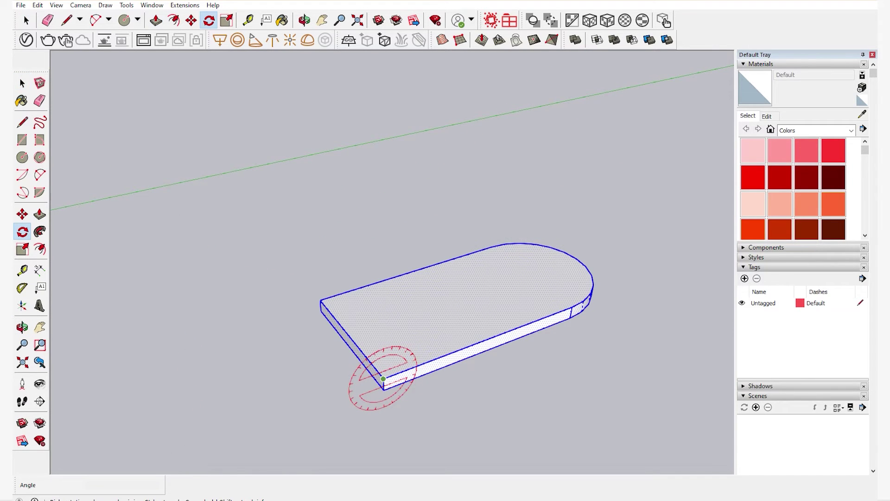
click(463, 348)
scroll(393, 296, down, 5)
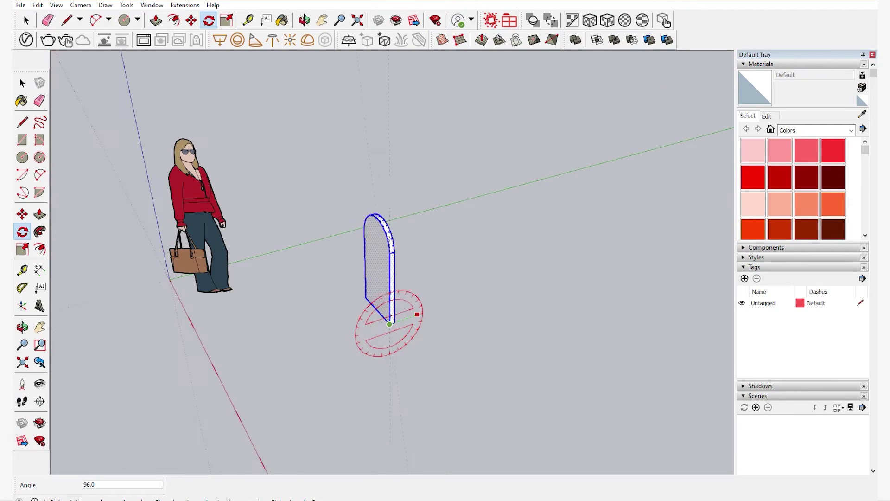
Make a group from the selected upright slab geometry.
key(space)
scroll(385, 262, up, 3)
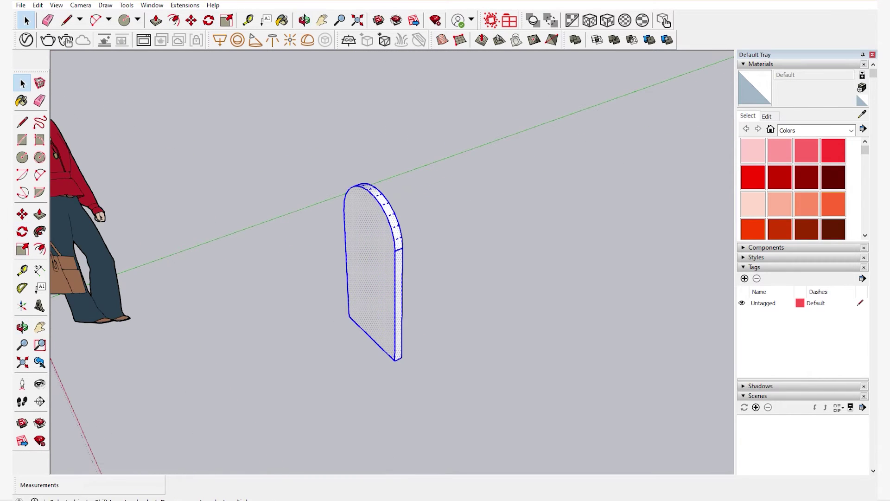
right_click(386, 261)
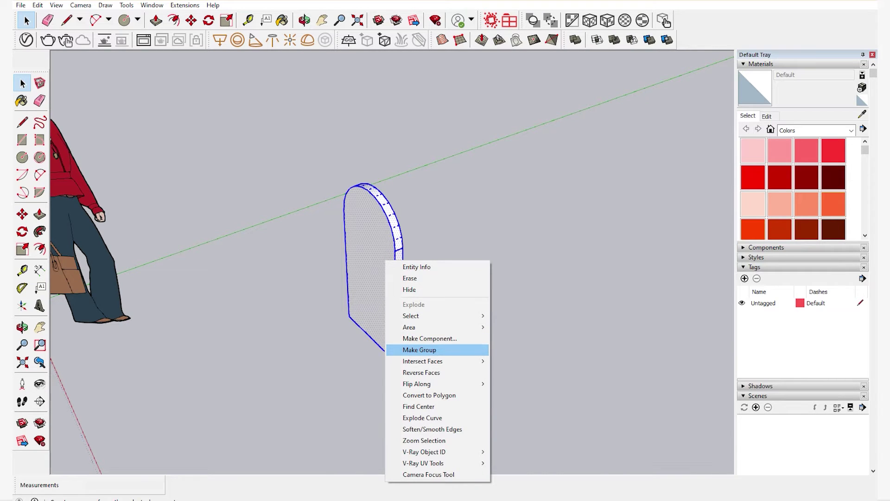
click(419, 350)
scroll(413, 320, down, 3)
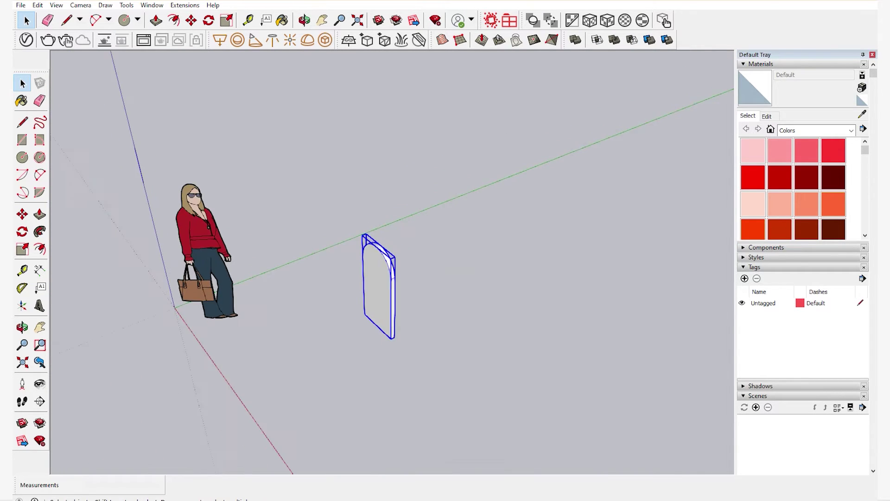
Set up 3D text reading "EMBEDDED TEXT" in the Gill Sans Ultra Bold Condensed font.
middle_drag(330, 301, 420, 312)
scroll(384, 306, up, 6)
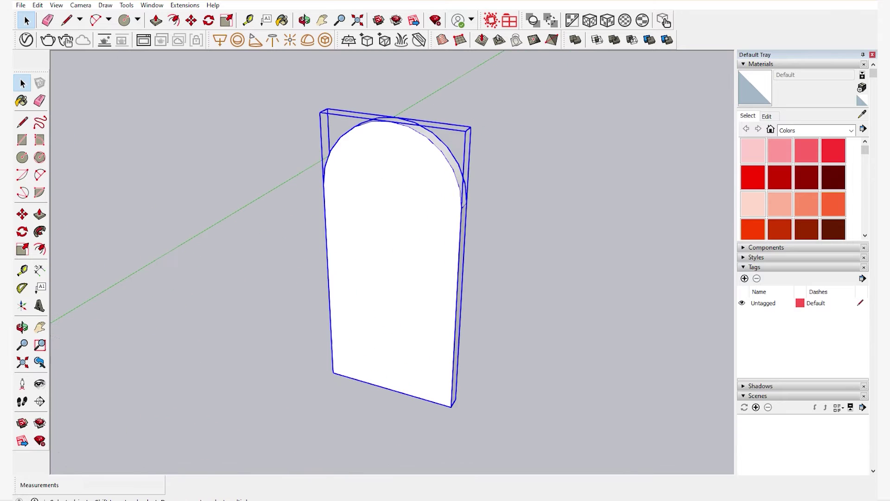
click(39, 305)
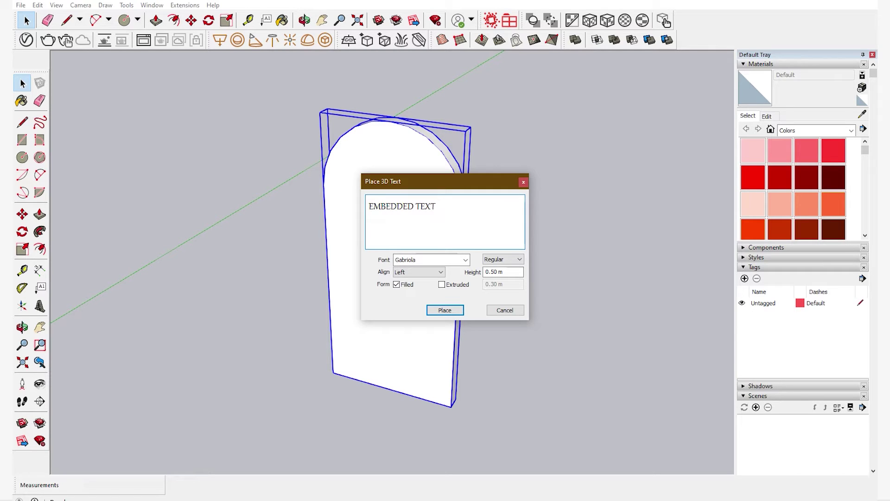
key(ctrl+a)
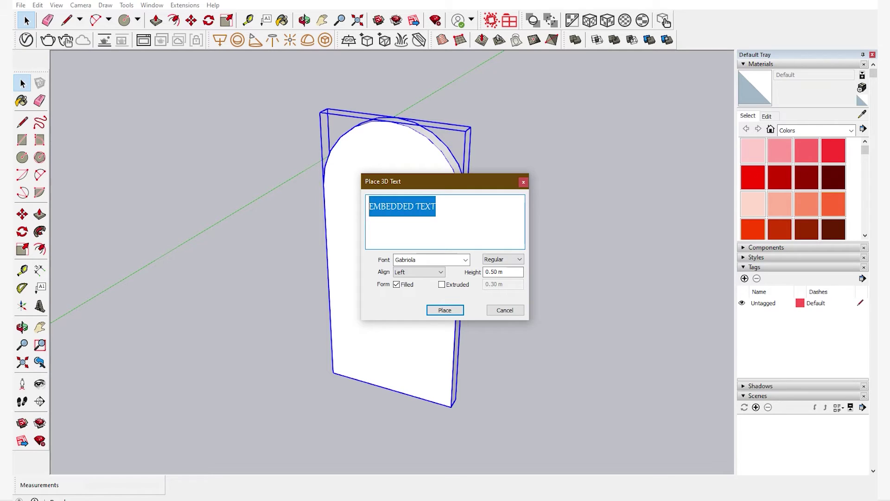
click(465, 260)
key(Down)
key(Down)
key(Down)
key(Down)
key(Down)
key(Down)
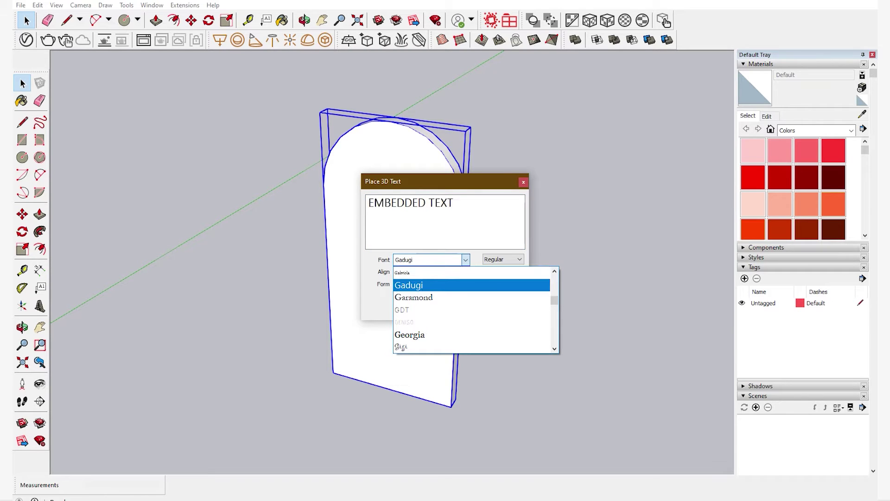
key(Down)
key(Down)
key(Down)
key(Down)
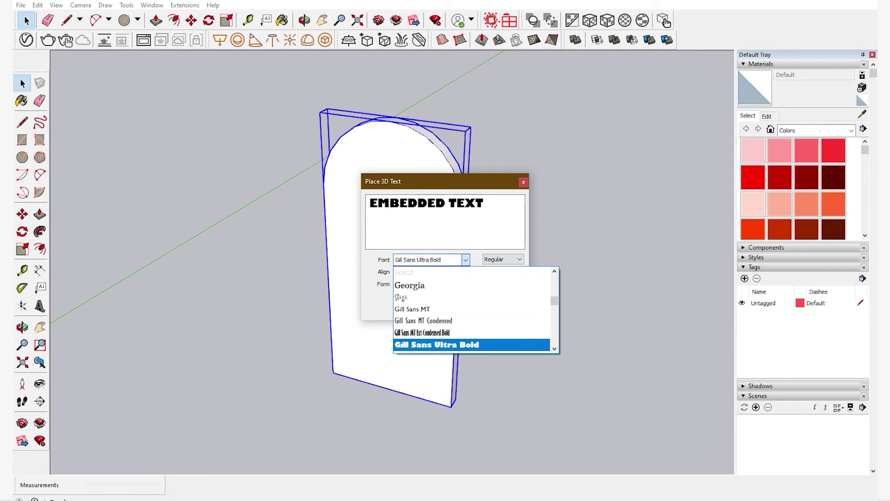
key(Down)
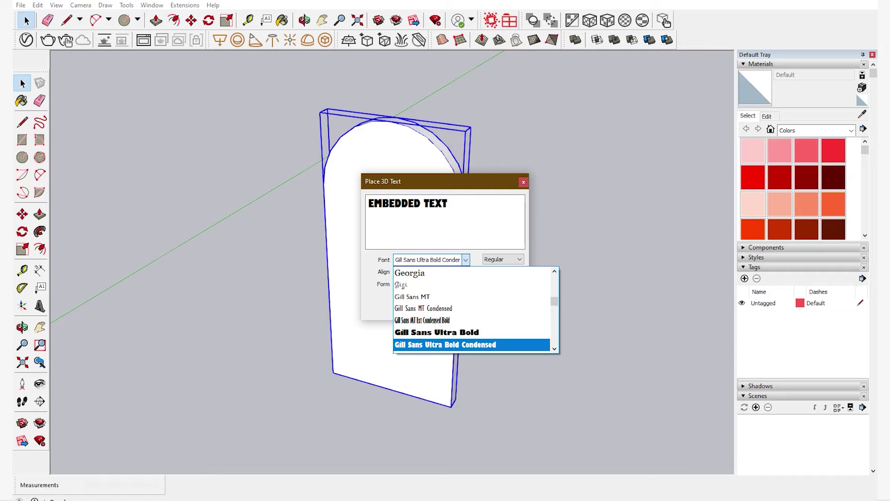
key(Up)
key(Down)
key(Return)
Place the text as flat, filled lettering without extrusion on the slab's front face.
click(442, 285)
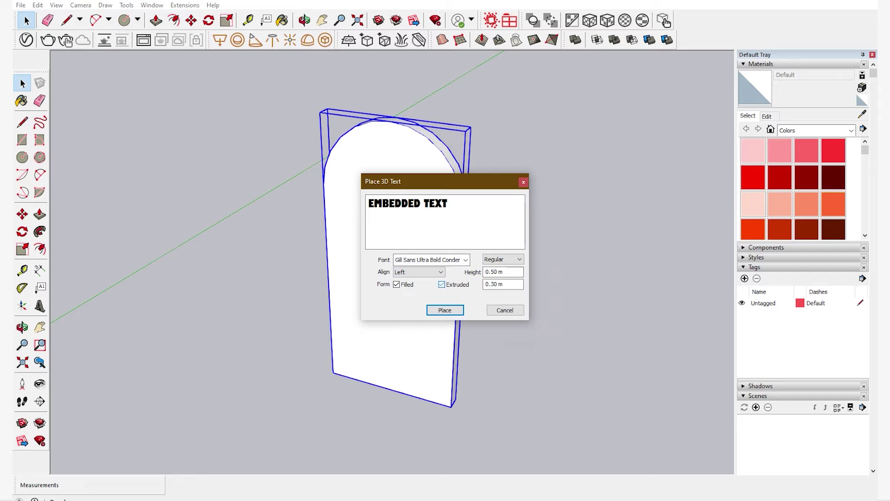
click(445, 310)
scroll(439, 294, down, 1)
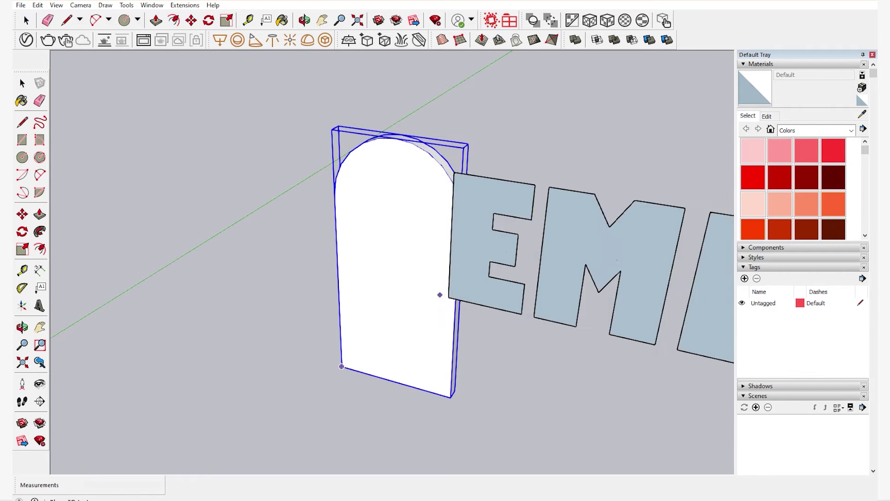
click(339, 287)
middle_drag(344, 283, 356, 361)
scroll(384, 227, up, 4)
mouse_move(387, 230)
middle_down()
mouse_move(388, 341)
mouse_move(319, 196)
middle_up()
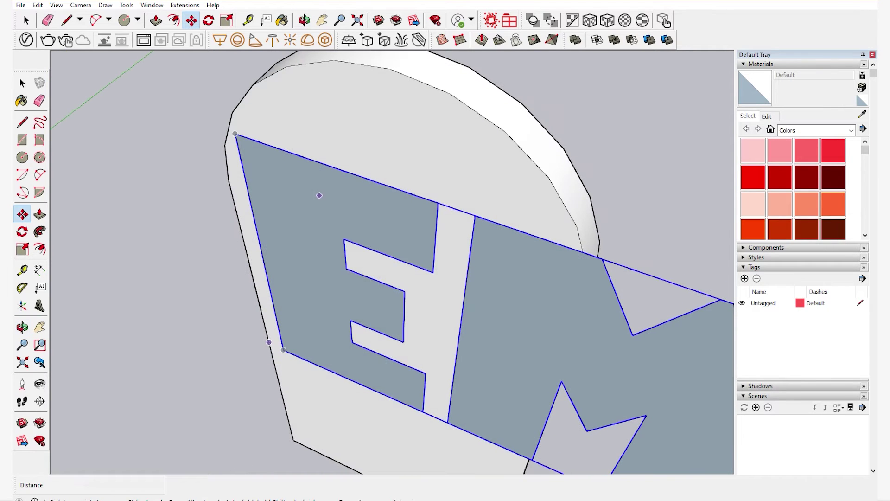
right_click(319, 196)
click(347, 213)
key(space)
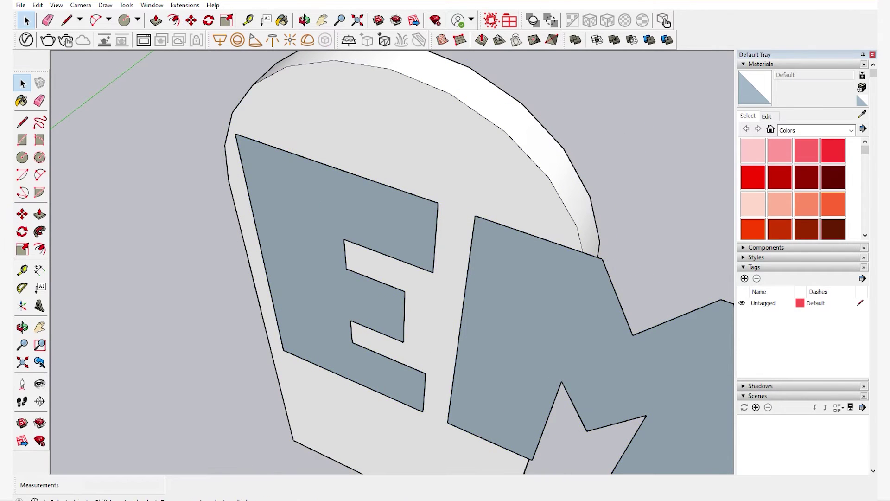
right_click(313, 204)
click(340, 284)
scroll(571, 294, down, 3)
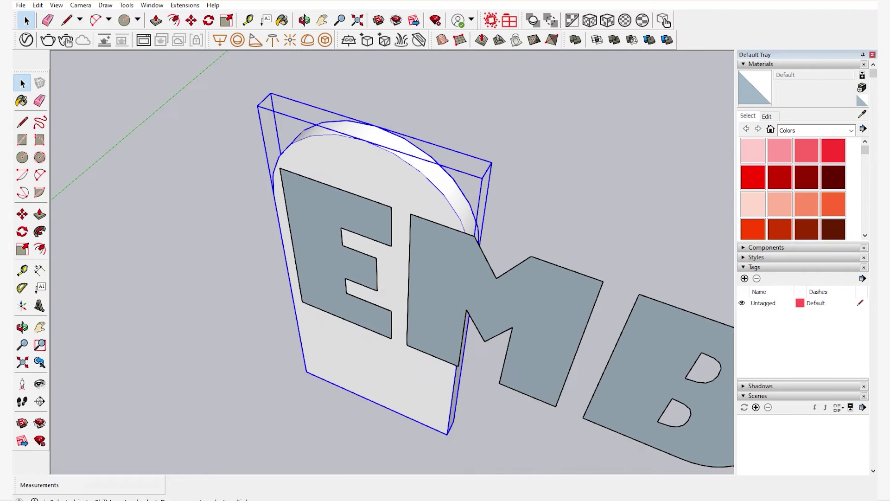
Unglue the text component from the slab's face.
click(571, 293)
right_click(571, 294)
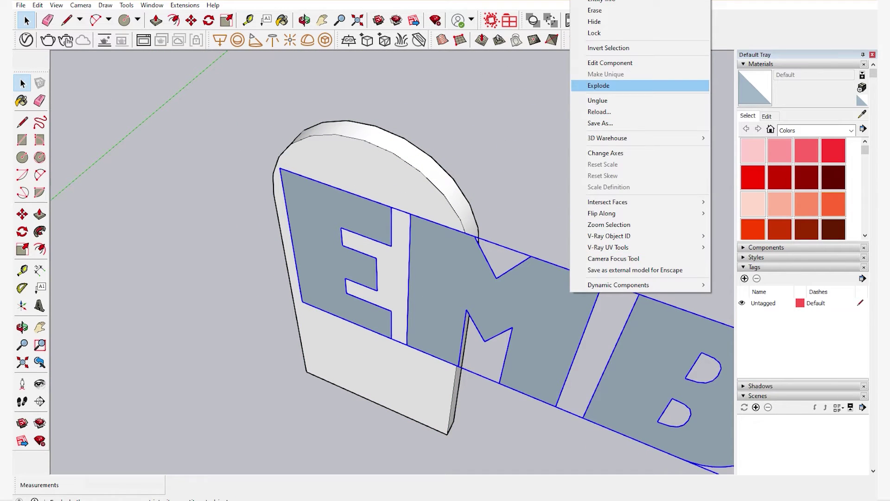
click(598, 100)
Scale the text uniformly from its far upper corner to about 0.11 so it nearly matches the slab's width.
scroll(297, 248, up, 2)
middle_drag(297, 248, 399, 163)
scroll(399, 162, down, 7)
key(s)
scroll(556, 157, down, 2)
shift+middle_drag(556, 157, 362, 190)
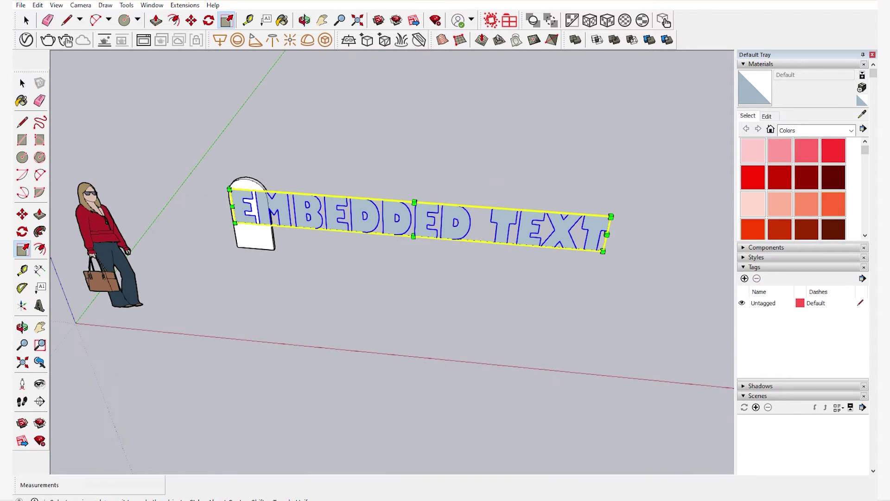
click(611, 217)
scroll(290, 221, up, 4)
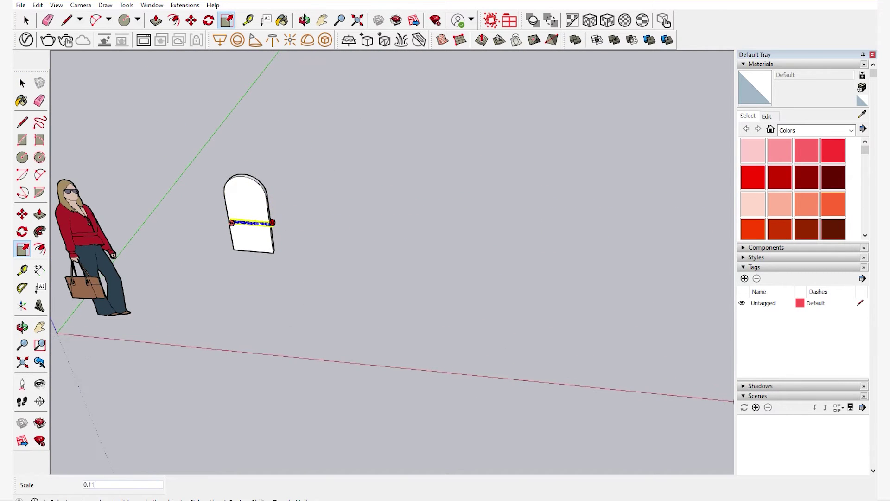
scroll(260, 206, up, 2)
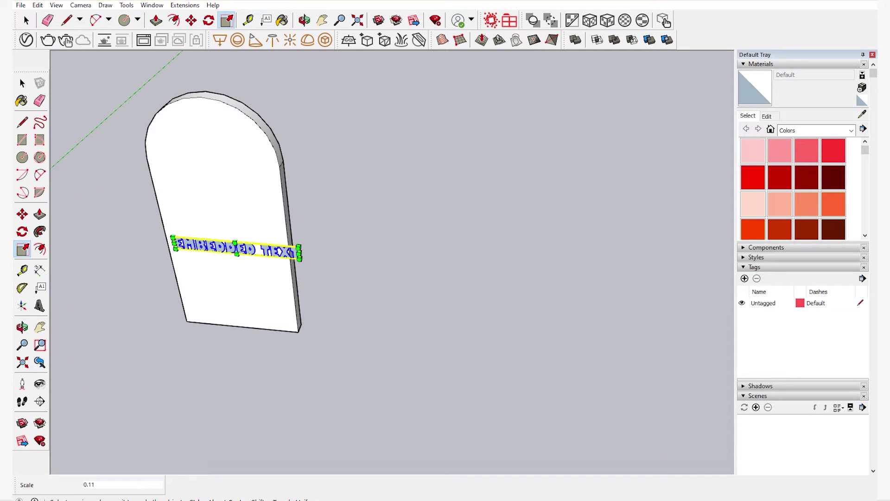
Fit the text within the slab's width by scaling it to about 0.89 and enlarging it slightly from the opposite lower corner.
drag(299, 254, 281, 248)
scroll(282, 248, up, 5)
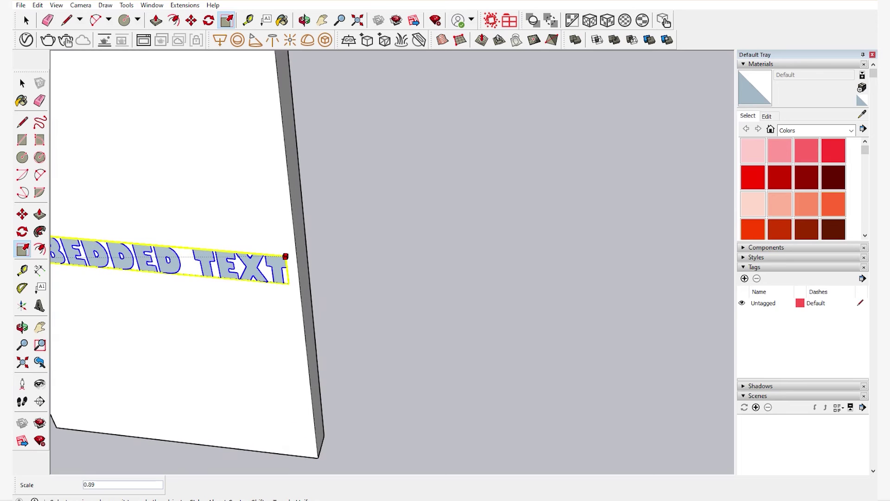
click(284, 256)
scroll(282, 253, down, 2)
middle_drag(280, 251, 381, 239)
scroll(269, 232, up, 1)
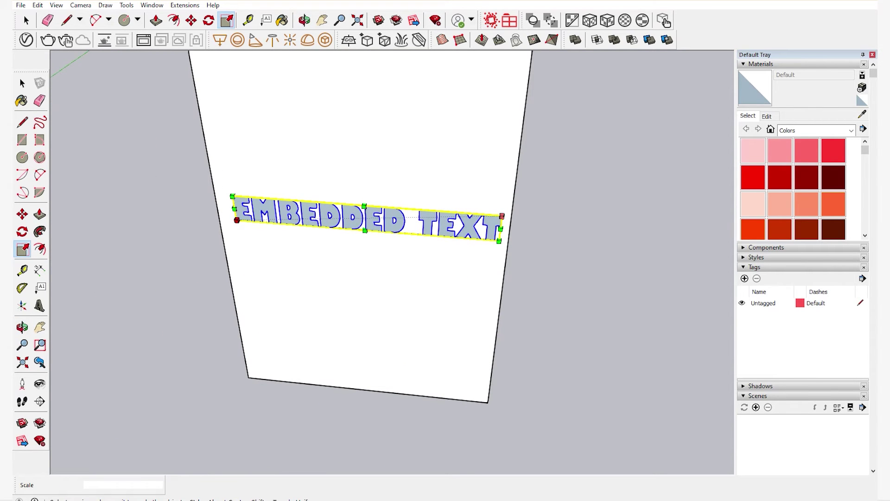
drag(237, 221, 225, 219)
Move the text about 0.32 m up the slab's face to just below the arch.
scroll(225, 219, down, 2)
middle_drag(225, 219, 211, 198)
key(m)
click(393, 275)
scroll(380, 221, down, 2)
shift+middle_drag(380, 221, 399, 320)
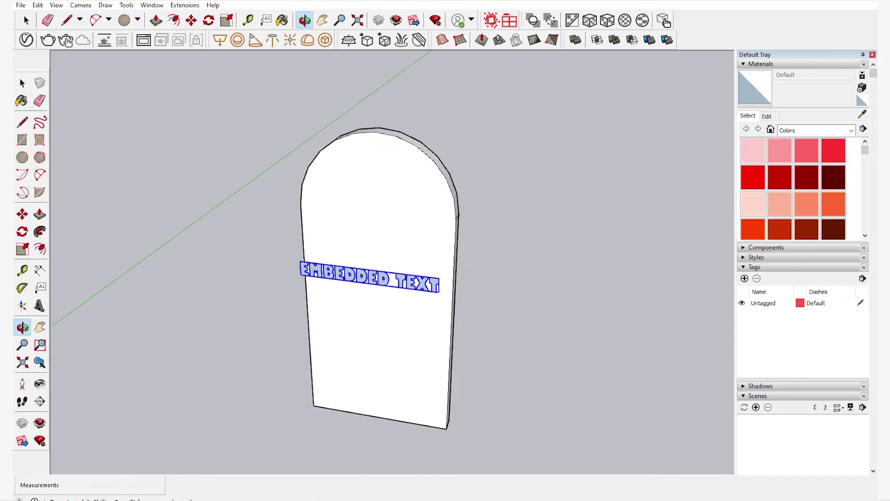
middle_drag(417, 279, 419, 272)
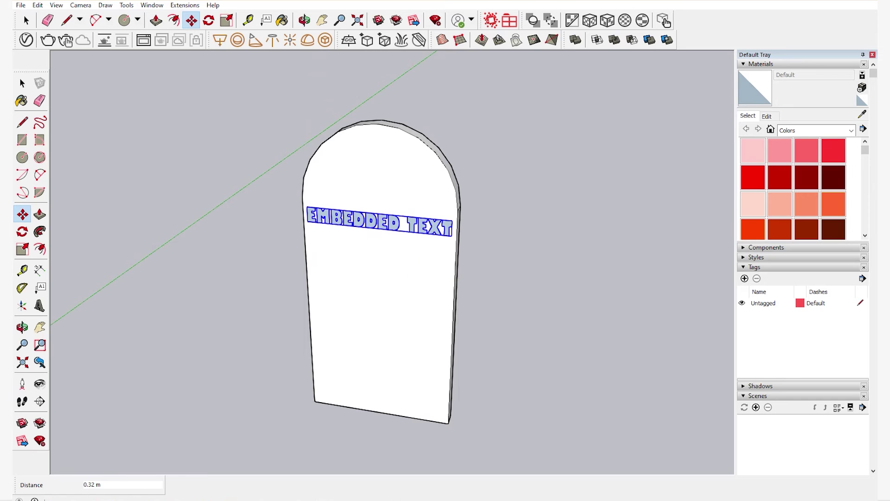
click(384, 225)
Explode the slab group and the text component into loose geometry.
scroll(384, 226, up, 6)
key(space)
scroll(386, 216, down, 3)
click(389, 260)
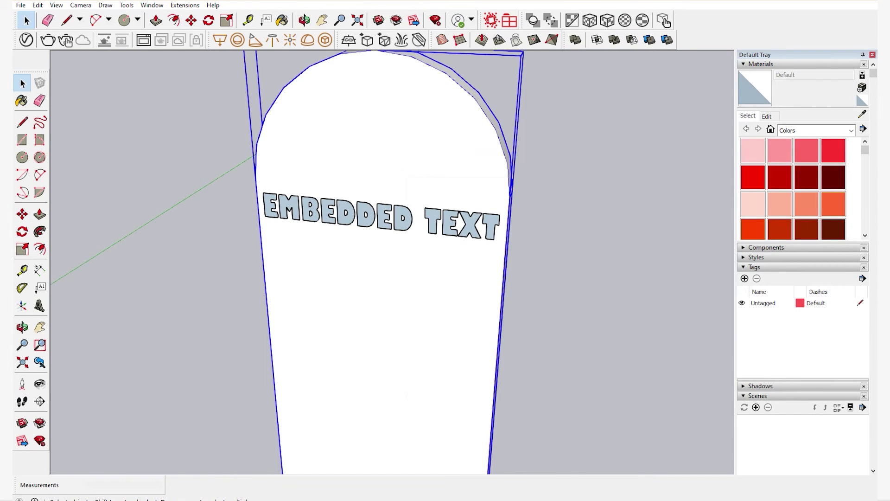
right_click(407, 177)
click(436, 259)
right_click(407, 211)
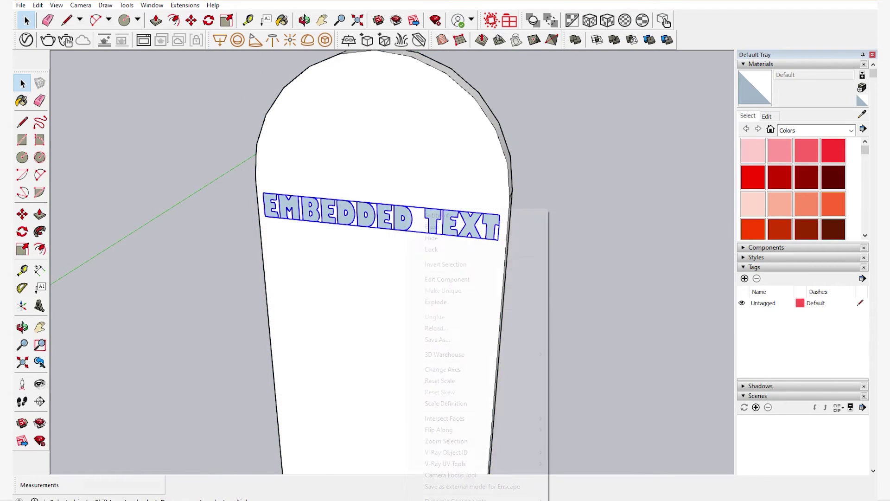
click(436, 302)
scroll(259, 199, up, 4)
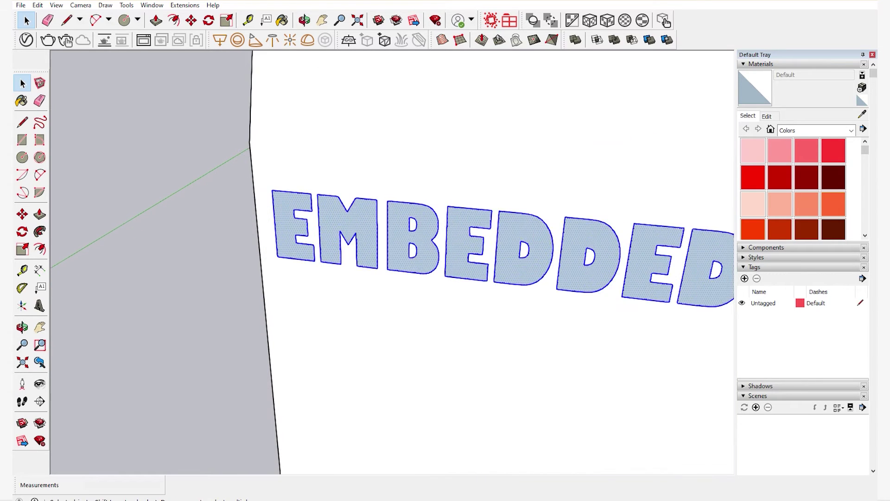
Try to Push/Pull the face of the first letter E on the slab.
scroll(285, 210, up, 5)
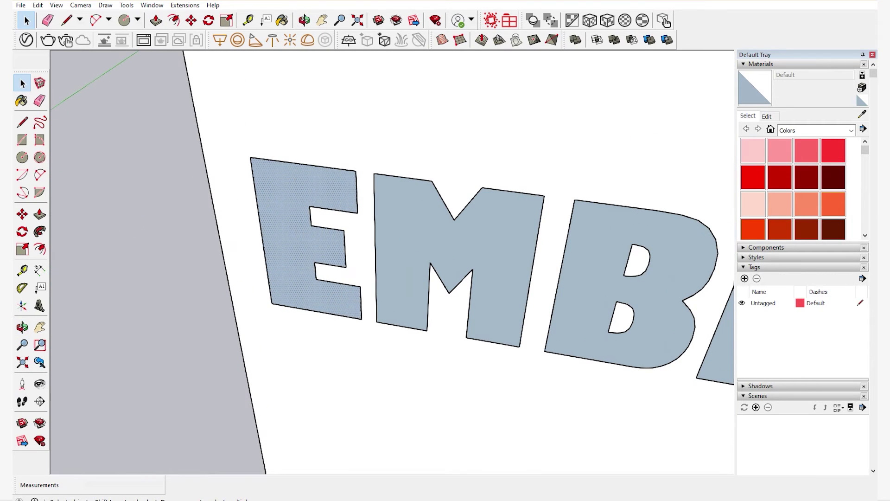
key(p)
click(285, 210)
Undo the exploding of the slab and text and the last text move.
key(ctrl+z)
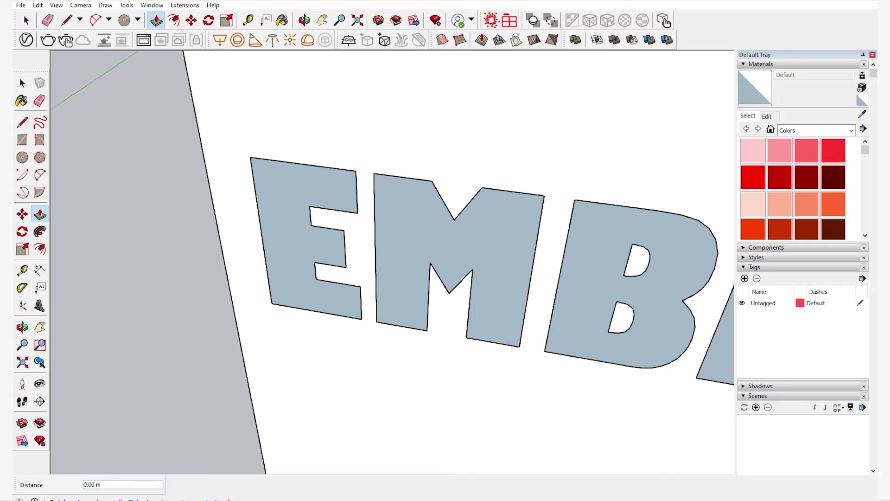
key(ctrl+z)
key(ctrl+z)
scroll(393, 238, down, 6)
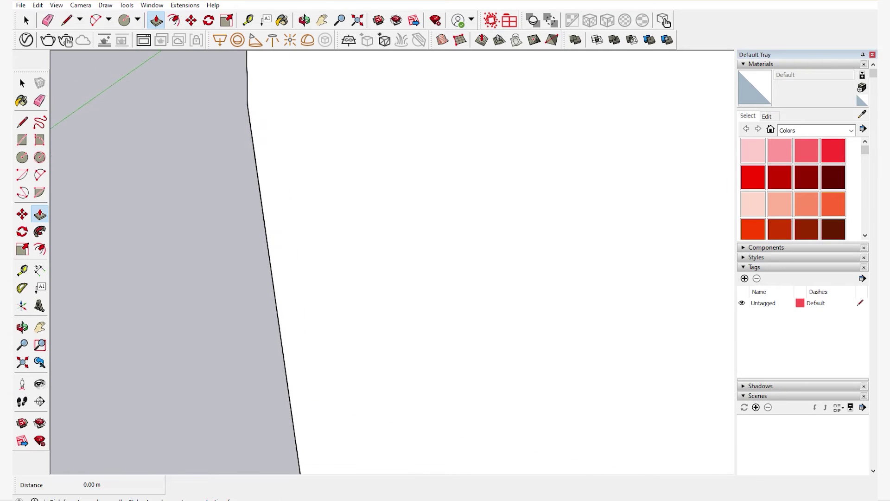
Move the text component about 0.30 m up the slab's face to just below the arch.
key(space)
scroll(377, 323, up, 3)
click(379, 323)
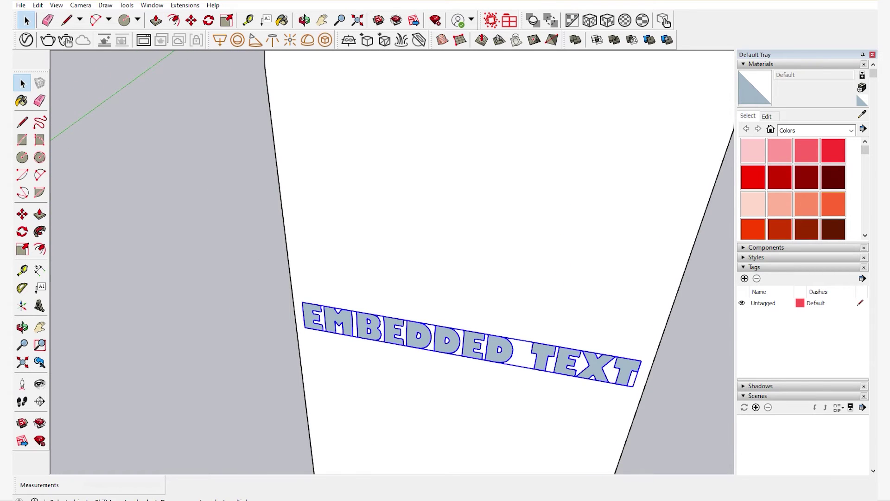
key(m)
click(392, 304)
scroll(394, 173, down, 4)
click(393, 134)
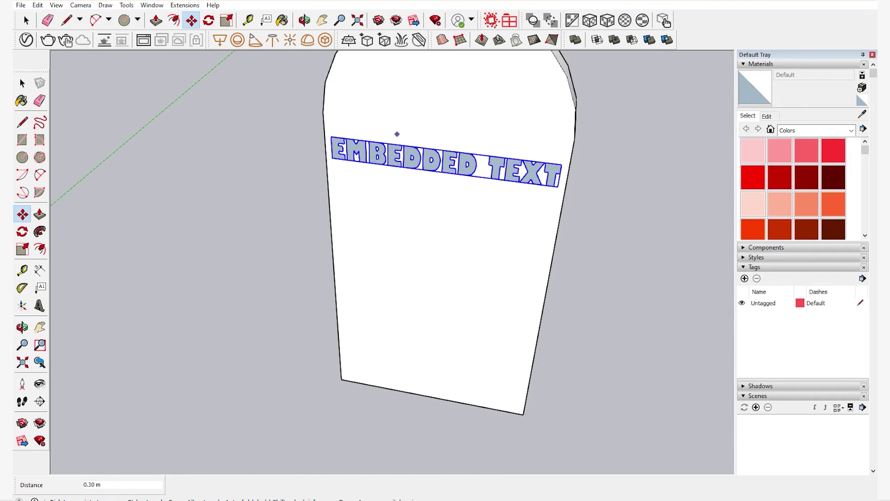
Move the text by its corner so that it lies flush against the slab's front face.
middle_drag(580, 185, 509, 197)
scroll(510, 200, up, 5)
middle_drag(412, 256, 438, 281)
scroll(437, 281, up, 3)
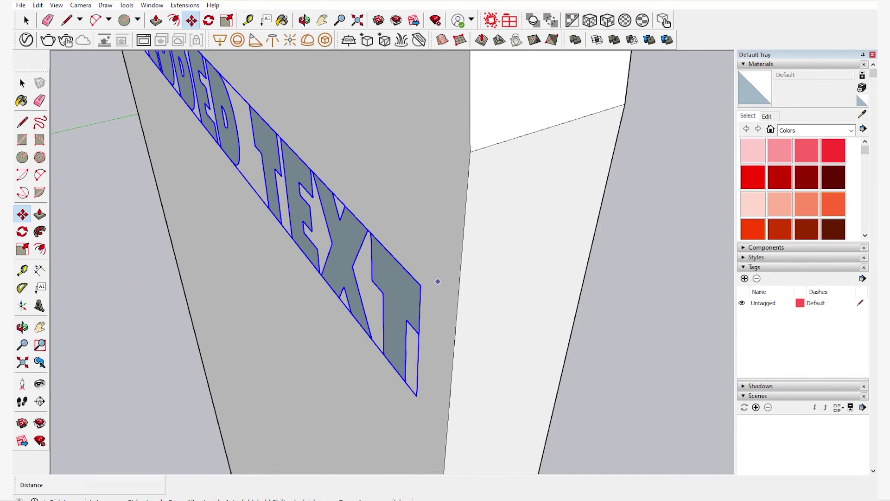
click(421, 286)
click(429, 284)
scroll(349, 207, down, 6)
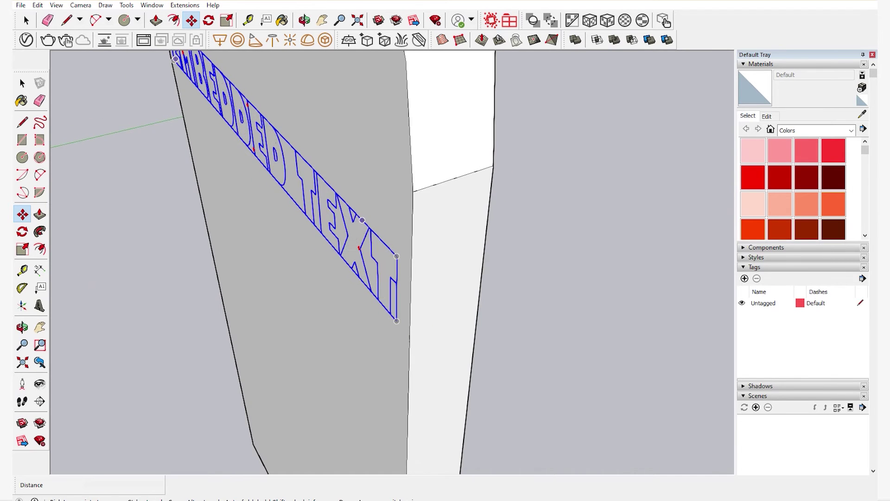
middle_drag(349, 207, 424, 200)
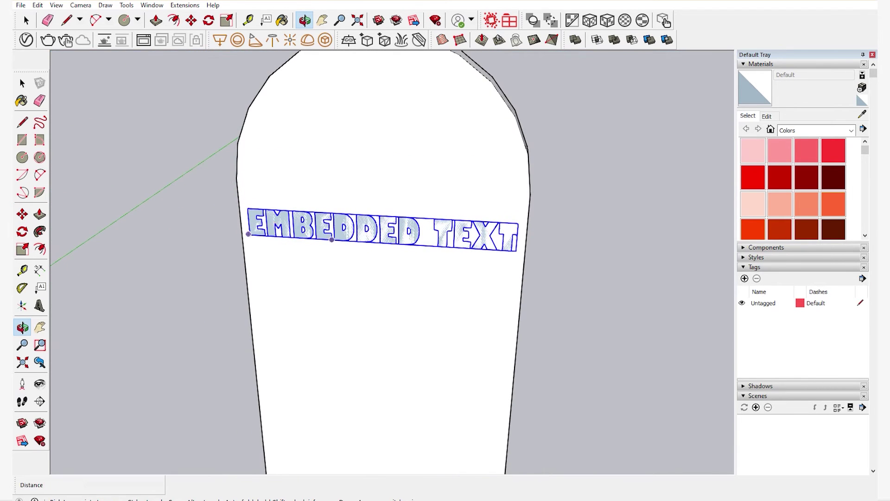
Explode both the slab group and the text component so that their faces merge.
key(space)
right_click(310, 225)
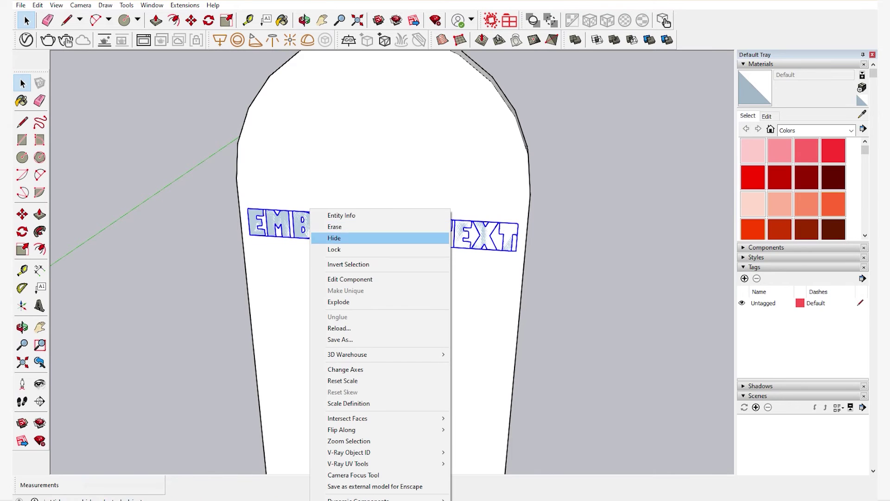
click(349, 167)
right_click(348, 167)
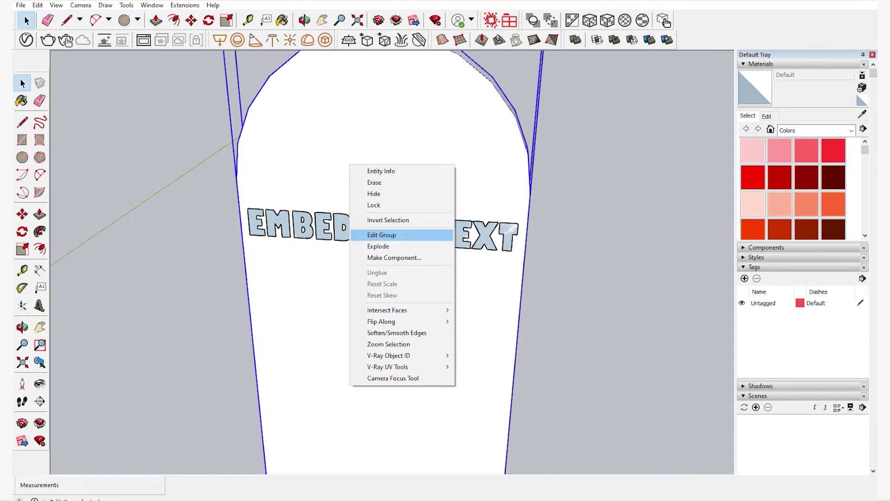
click(378, 246)
right_click(402, 229)
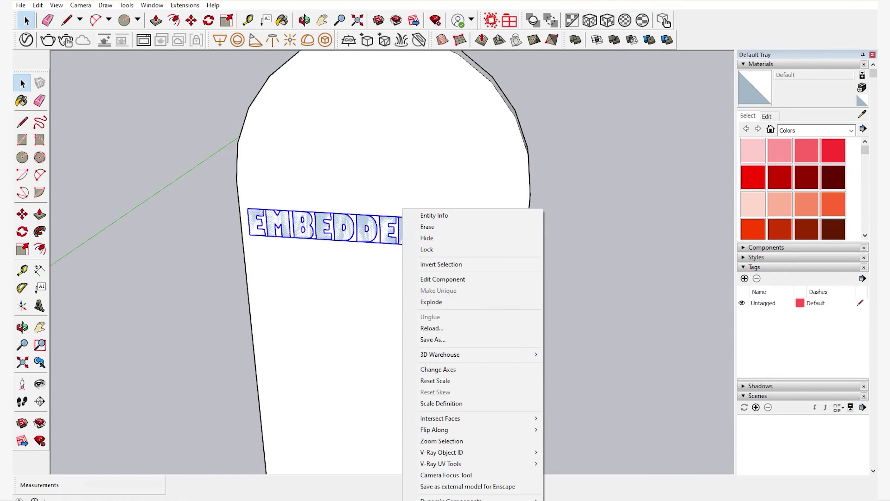
click(432, 302)
Trace the straight edges of the two holes in the letter B to close them with faces.
scroll(284, 218, up, 8)
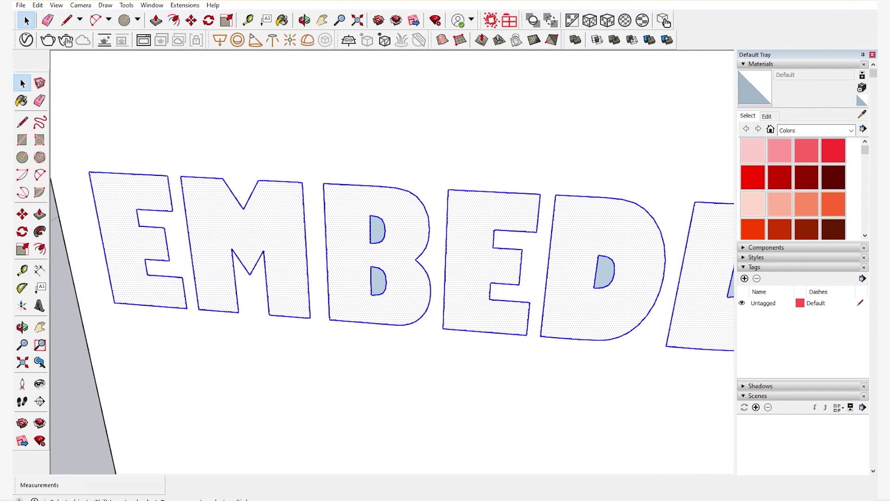
middle_drag(299, 239, 307, 269)
scroll(384, 243, up, 4)
click(377, 224)
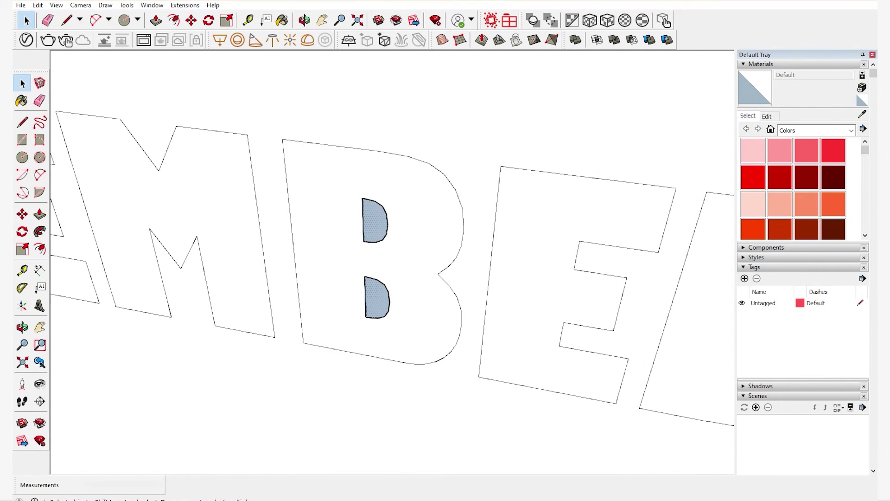
key(l)
click(362, 198)
click(363, 241)
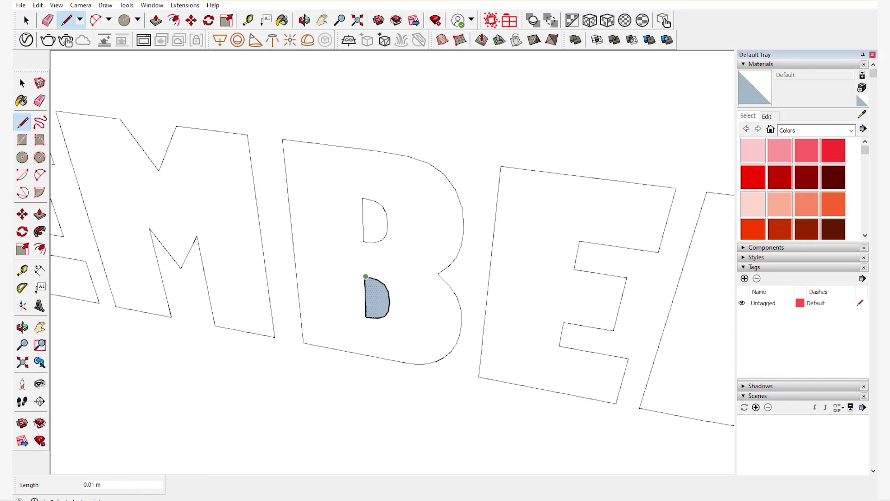
click(366, 314)
click(366, 317)
Trace the straight edge of the hole in each letter D of EMBEDDED to close it with a face.
scroll(366, 277, down, 6)
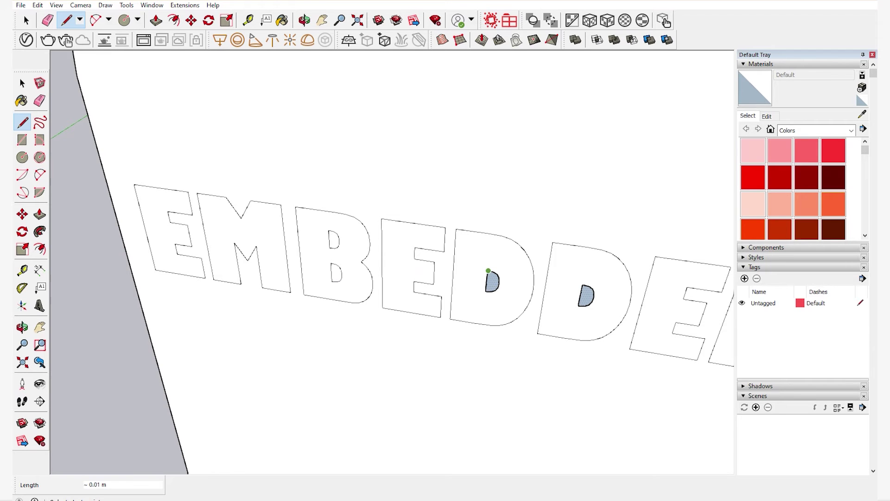
scroll(263, 256, up, 6)
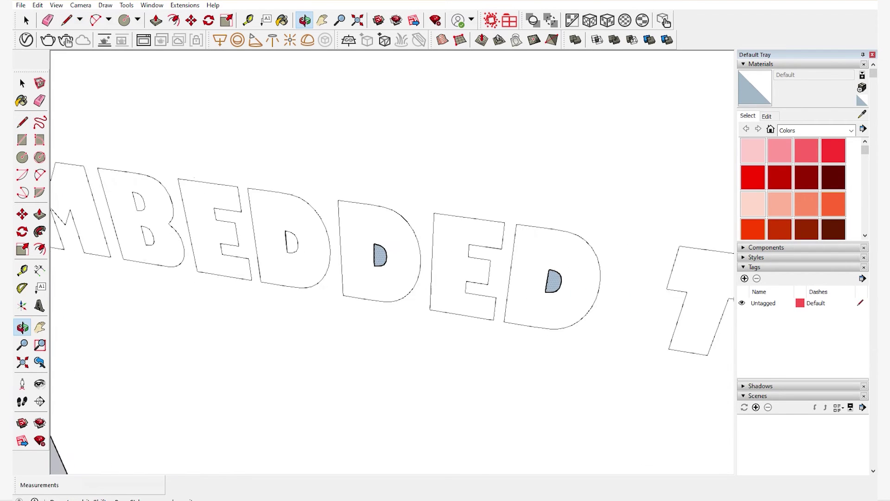
click(263, 257)
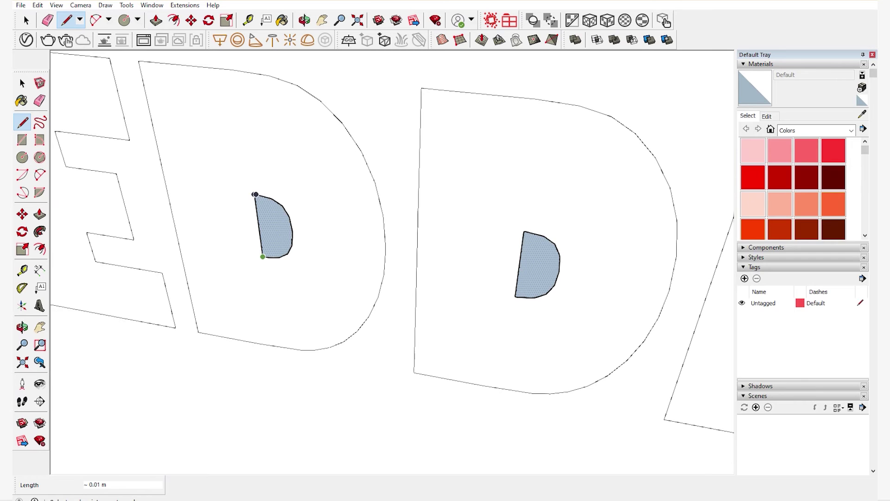
scroll(256, 194, up, 4)
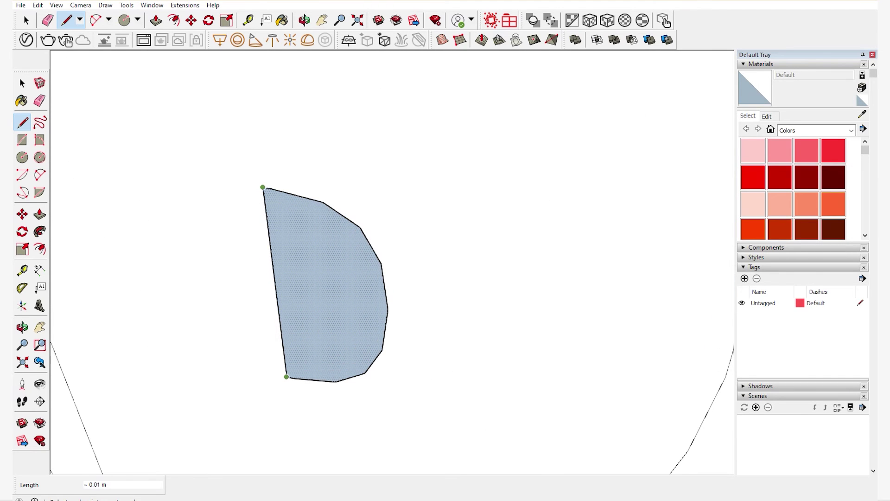
click(263, 188)
scroll(269, 189, down, 6)
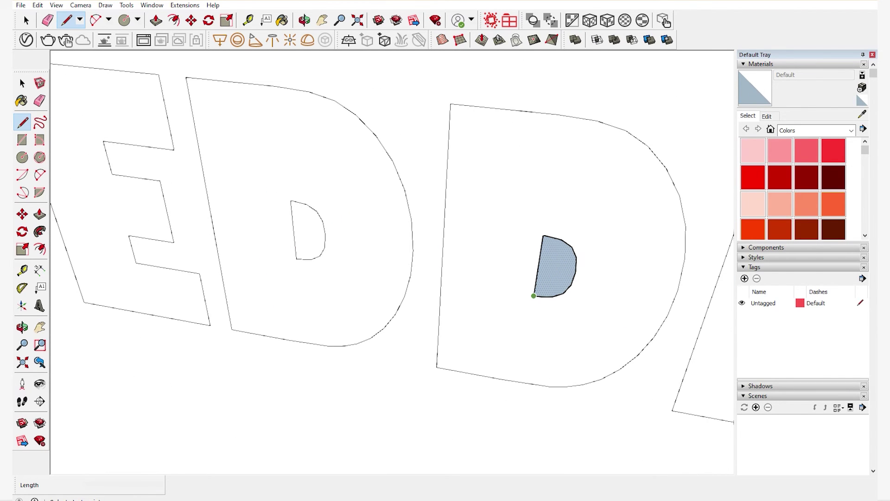
scroll(540, 250, down, 8)
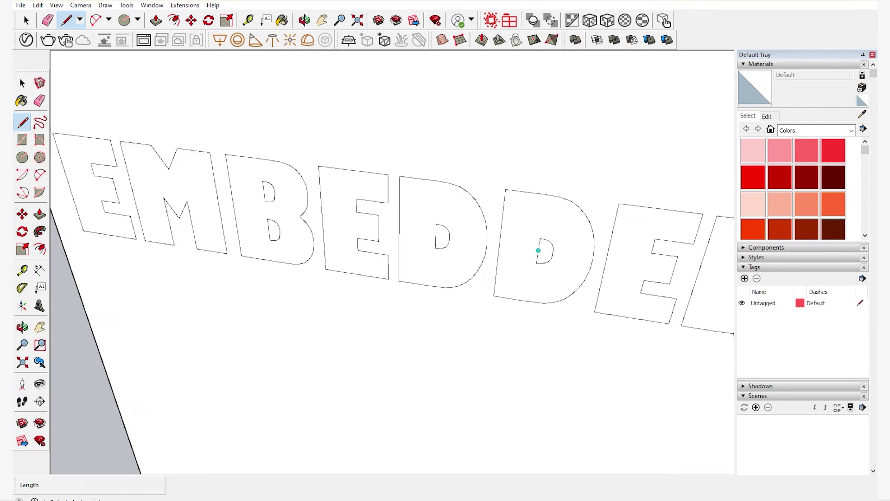
scroll(459, 241, up, 4)
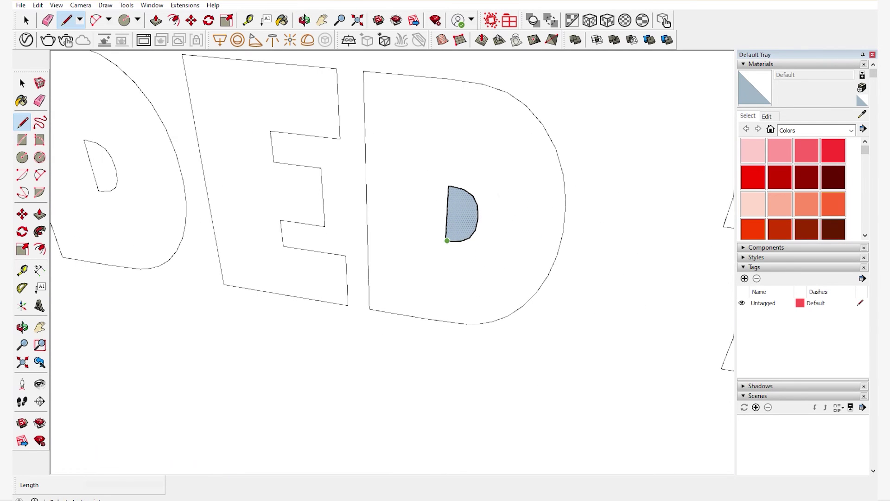
click(445, 240)
click(449, 187)
scroll(448, 187, down, 7)
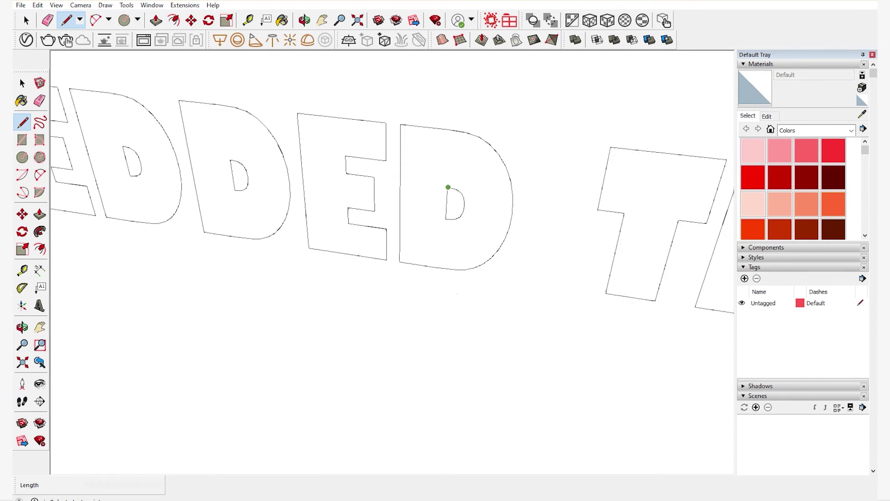
Push/Pull the face of the first letter E 0.005 m into the slab.
scroll(431, 202, down, 4)
middle_drag(431, 202, 448, 252)
scroll(331, 288, up, 6)
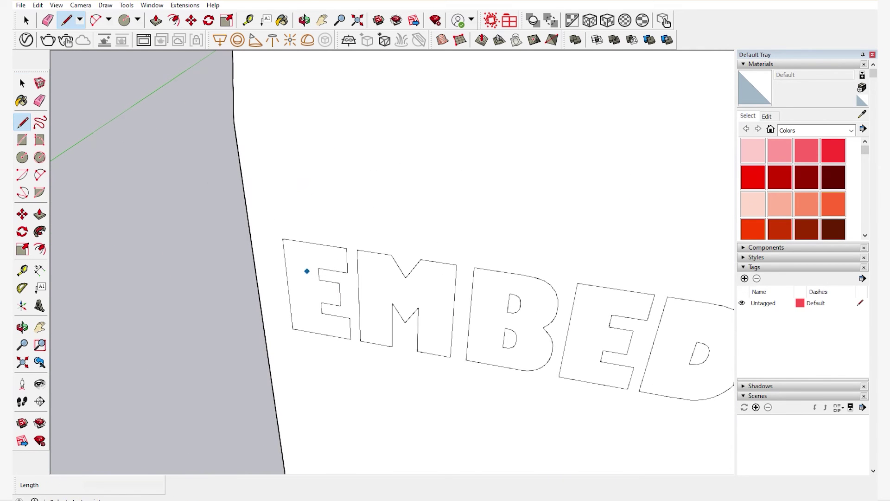
key(space)
click(305, 272)
key(p)
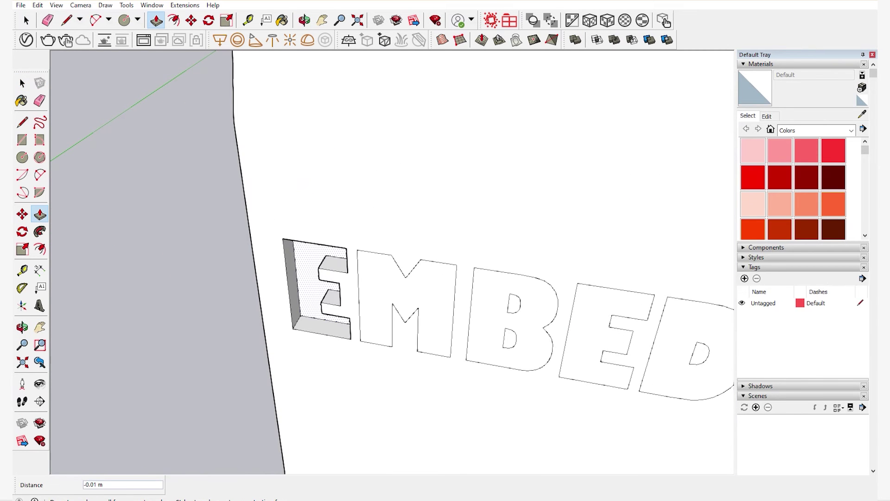
text(.00)
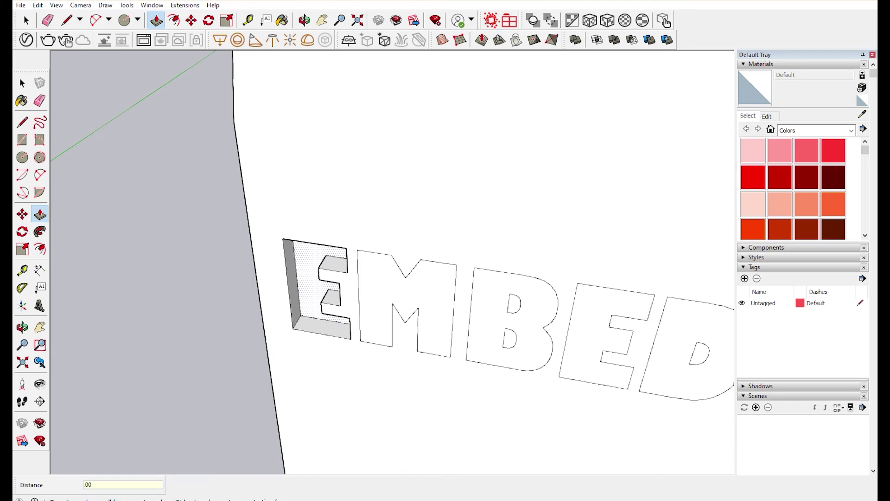
text(5)
key(Return)
Repeat the same inward Push/Pull on the remaining letters of the word EMBEDDED.
scroll(402, 297, down, 2)
middle_drag(402, 297, 410, 307)
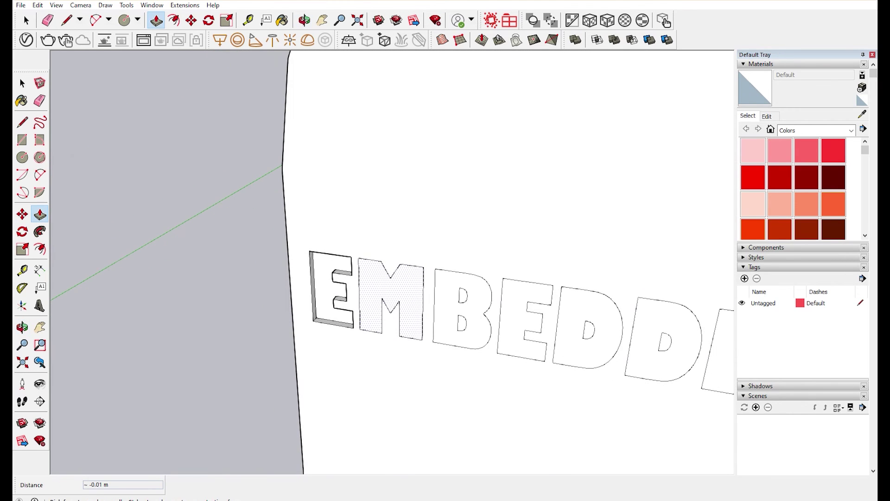
double_click(392, 299)
double_click(464, 309)
double_click(524, 320)
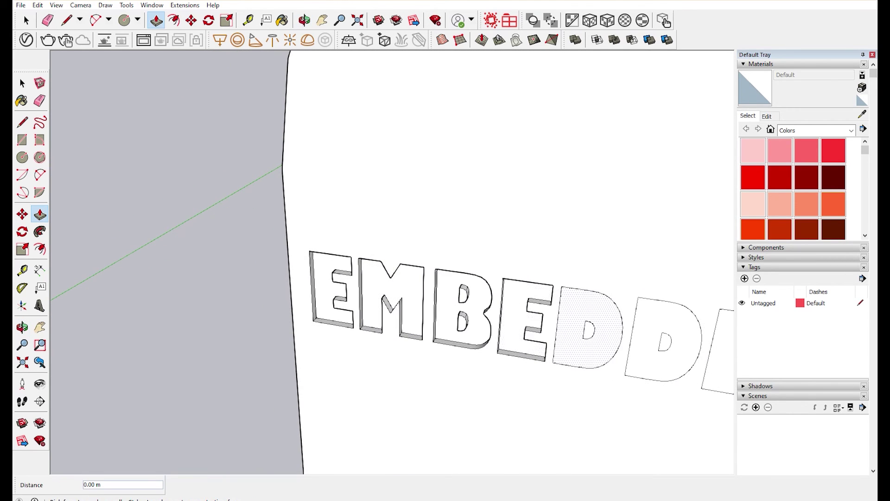
double_click(571, 327)
shift+middle_drag(571, 327, 312, 272)
double_click(384, 288)
double_click(455, 297)
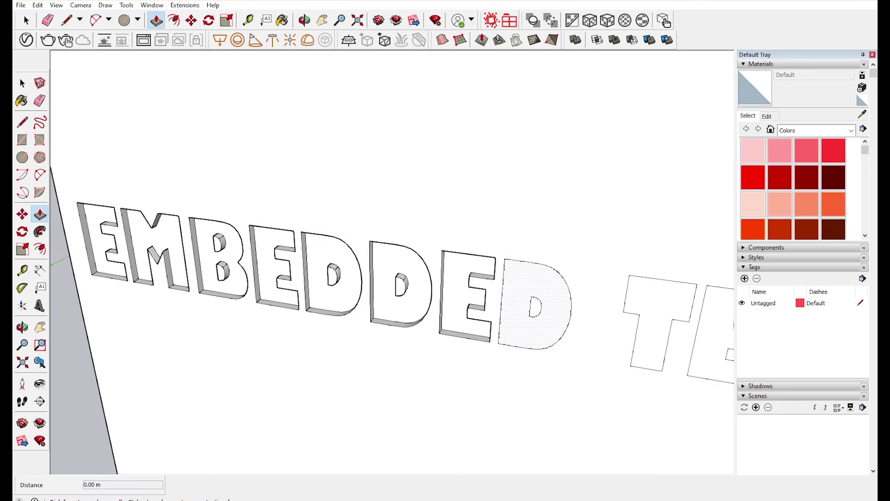
double_click(517, 306)
Repeat the same inward Push/Pull on all the letters of the word TEXT.
scroll(599, 313, down, 3)
shift+middle_drag(598, 313, 267, 240)
double_click(266, 239)
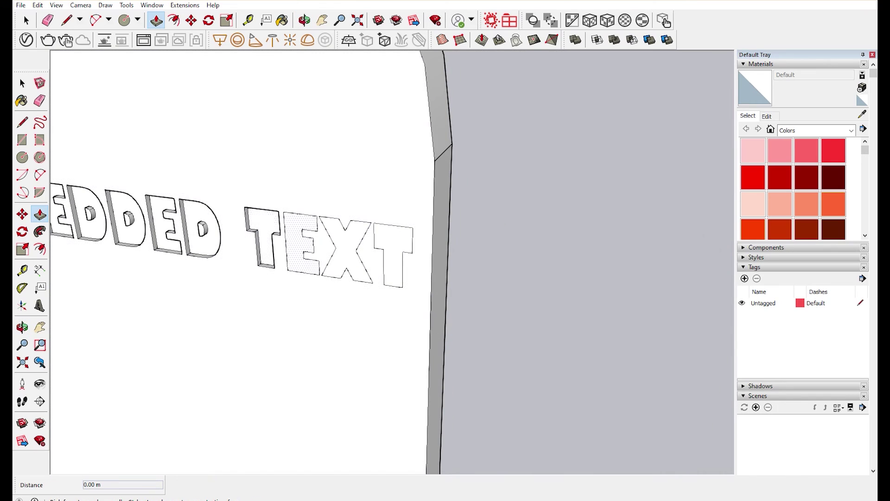
double_click(301, 244)
double_click(395, 253)
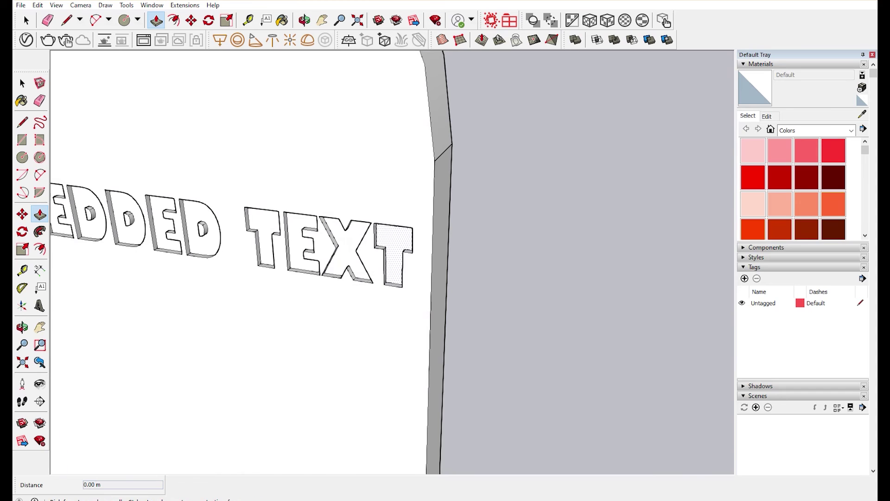
Paint the recessed faces of the first five letters, E, M, B, E and D, with the dark red Color A08.
scroll(401, 250, down, 3)
shift+middle_drag(139, 222, 257, 218)
scroll(258, 216, up, 6)
key(space)
click(257, 221)
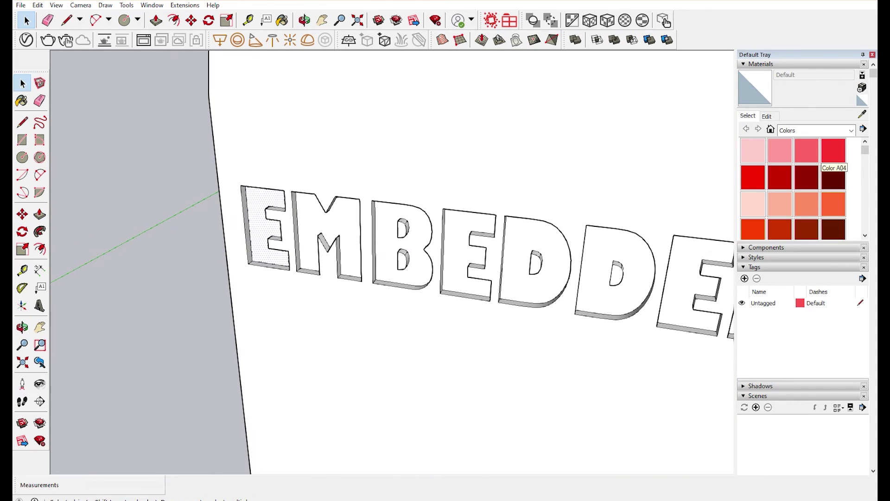
click(834, 183)
click(256, 227)
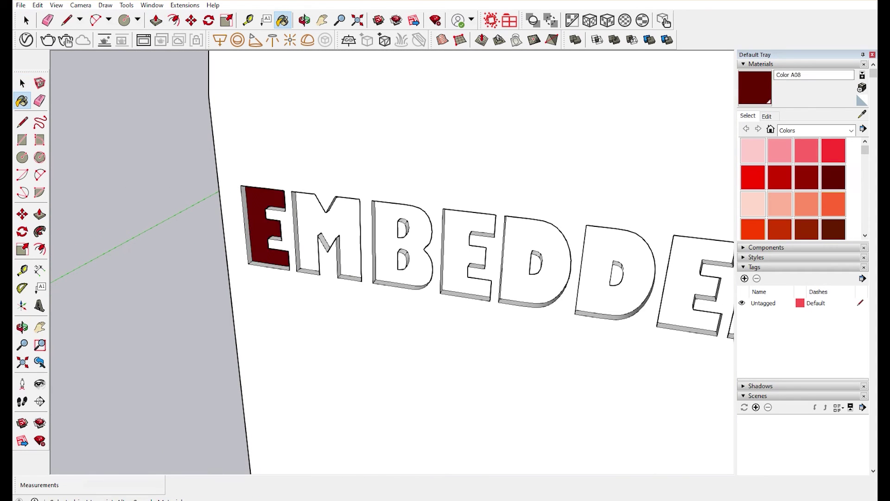
click(303, 232)
click(385, 243)
click(457, 255)
click(517, 264)
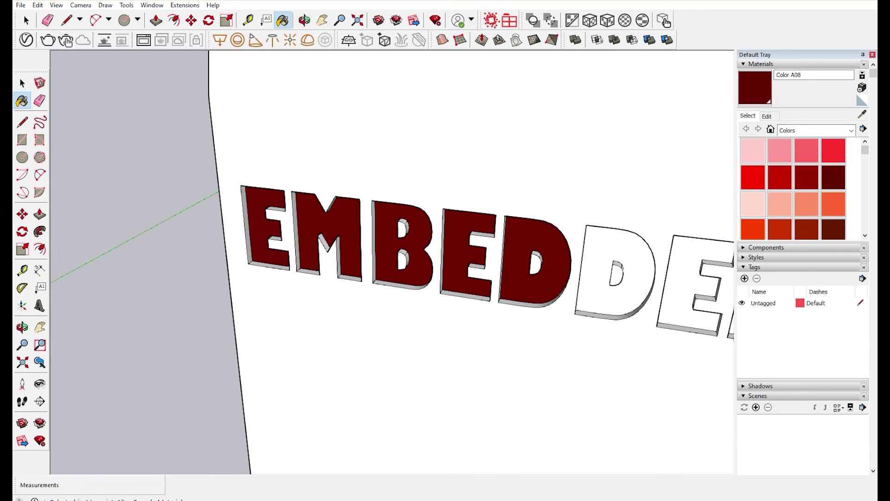
Paint the recessed faces of the last letters of EMBEDDED and the letters of TEXT with Color A08.
mouse_move(517, 264)
middle_down()
mouse_move(526, 213)
mouse_move(598, 214)
mouse_move(650, 264)
mouse_move(510, 260)
mouse_move(571, 209)
mouse_move(635, 190)
mouse_move(515, 257)
middle_up()
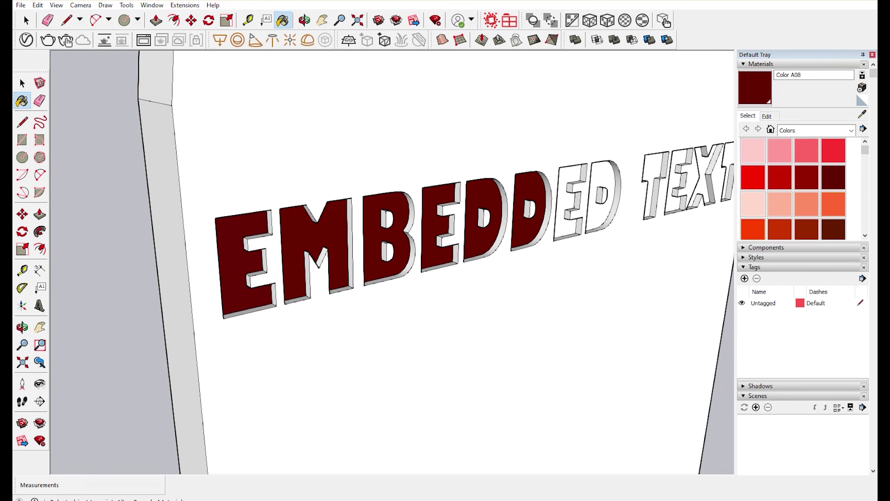
click(562, 206)
click(593, 208)
middle_drag(592, 209, 417, 236)
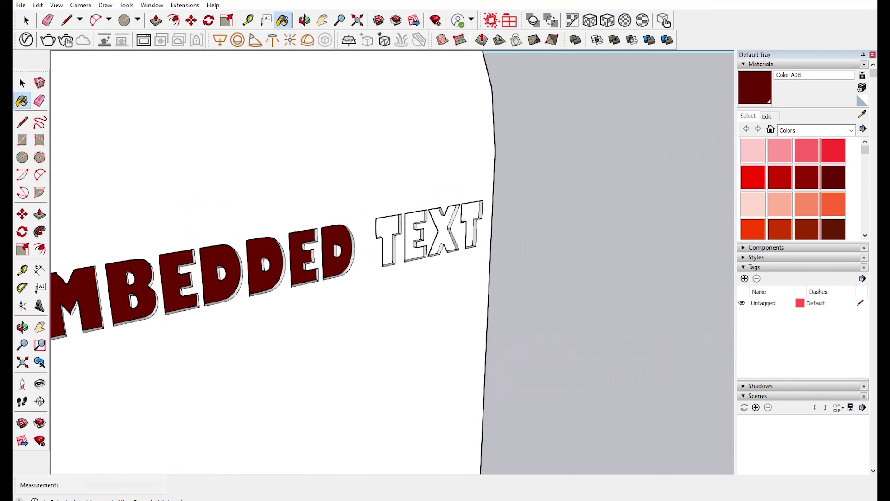
click(443, 230)
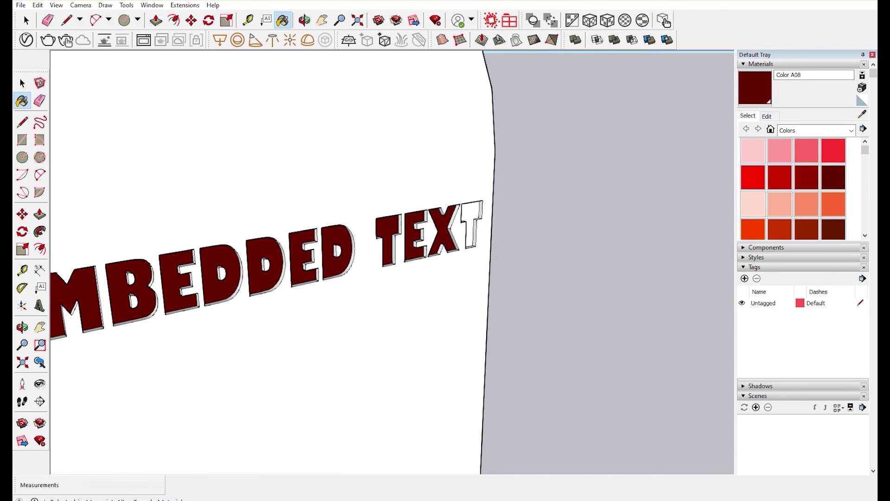